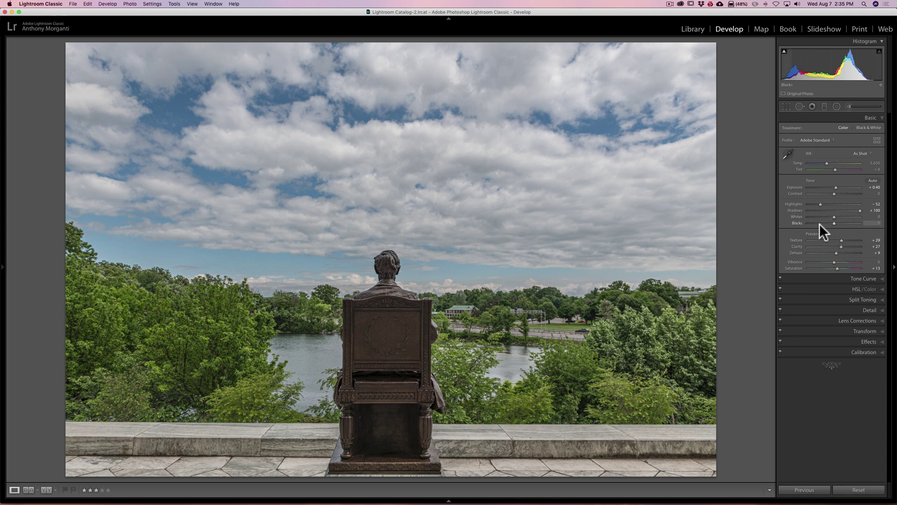
Glance at the Lens Corrections settings, then return to the Basic adjustments
left_click(852, 320)
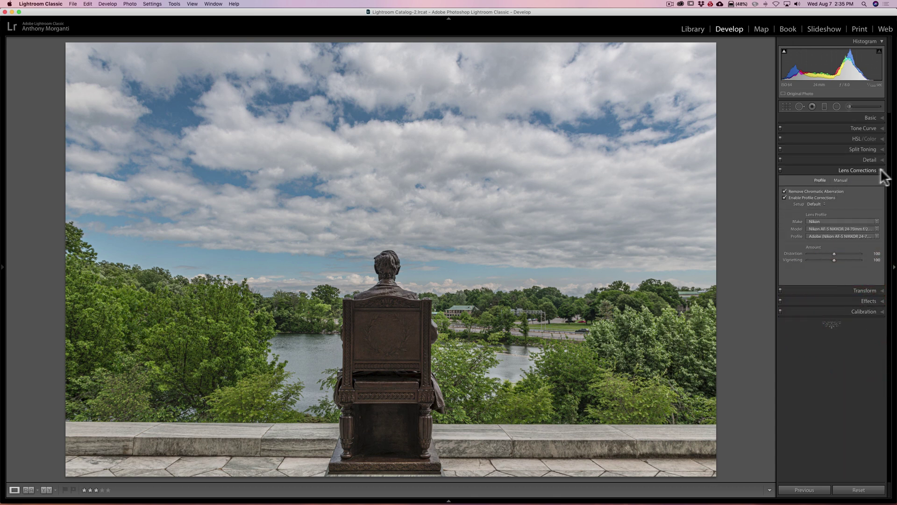
left_click(862, 170)
left_click(871, 118)
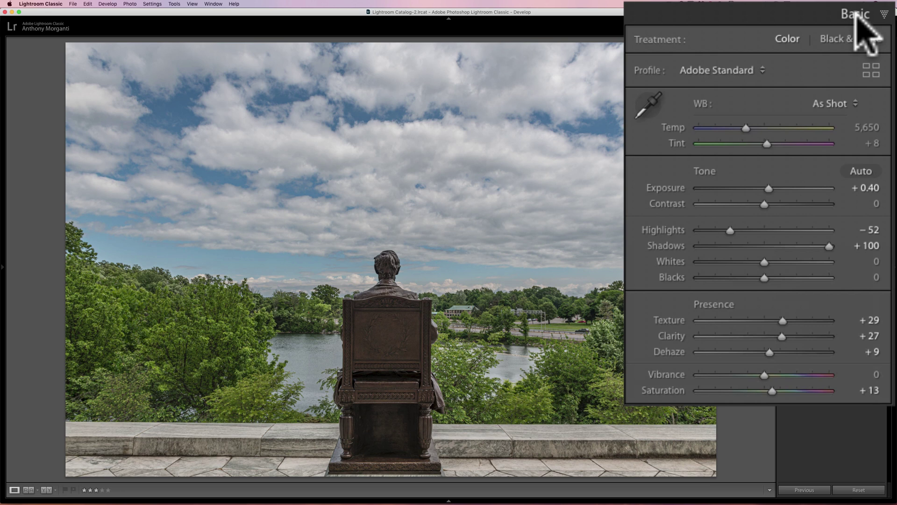
Alt-drag Whites until the clouds clip, then back it off to +39
key("alt")
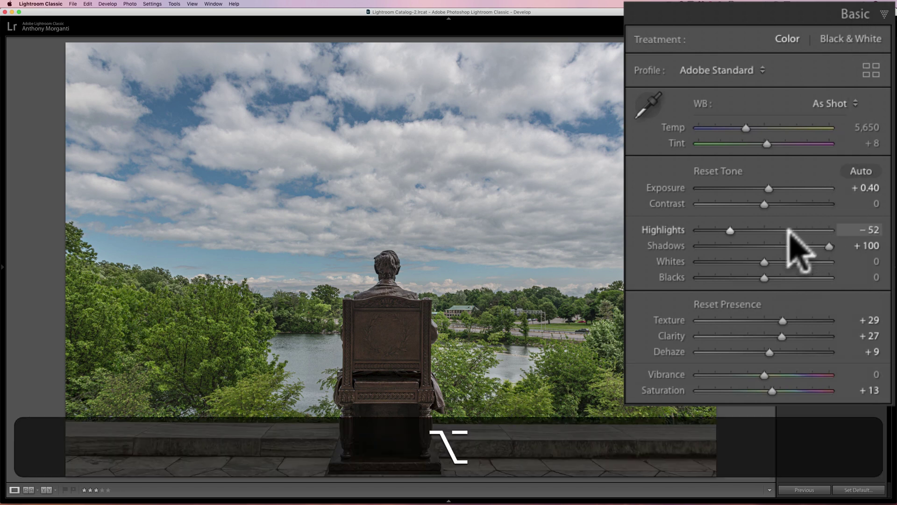
left_click(764, 261, "alt")
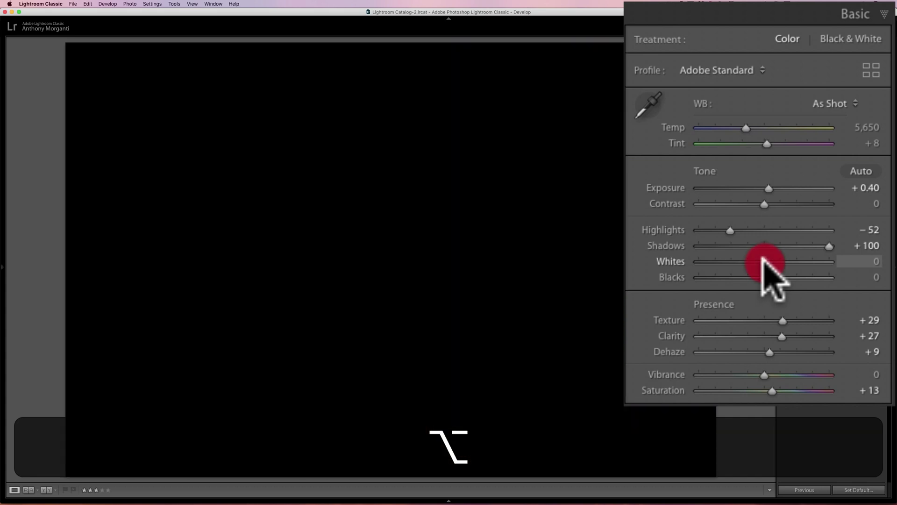
left_click_drag(762, 260, 810, 261)
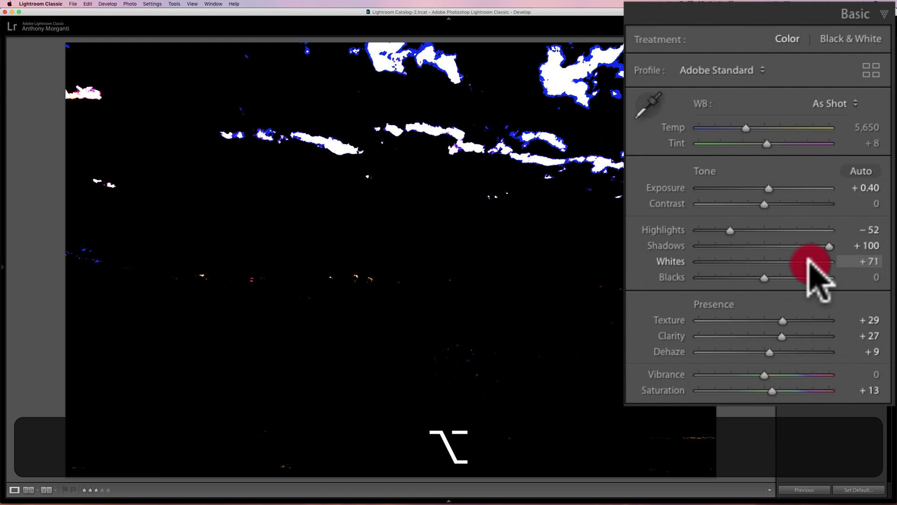
left_click_drag(809, 261, 788, 260)
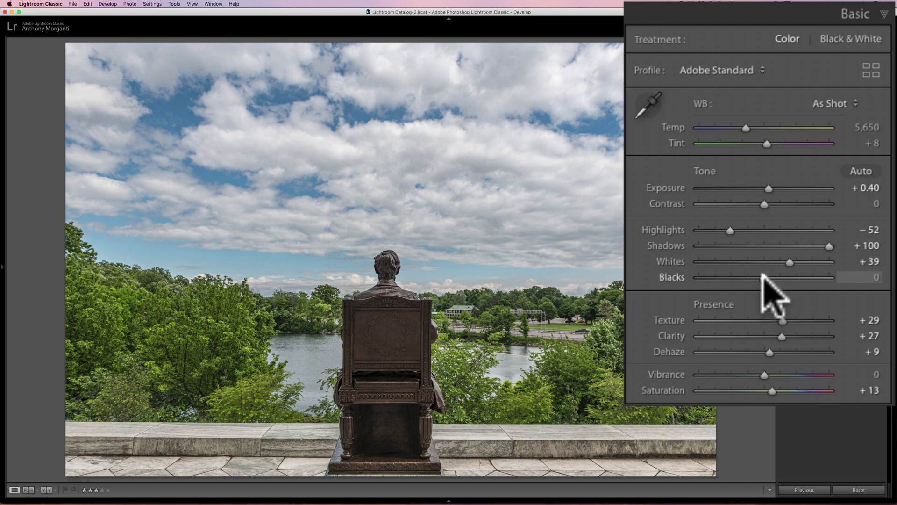
Alt-drag Blacks down to −18 while watching the shadow clipping mask
key("alt")
left_click_drag(764, 277, 764, 277)
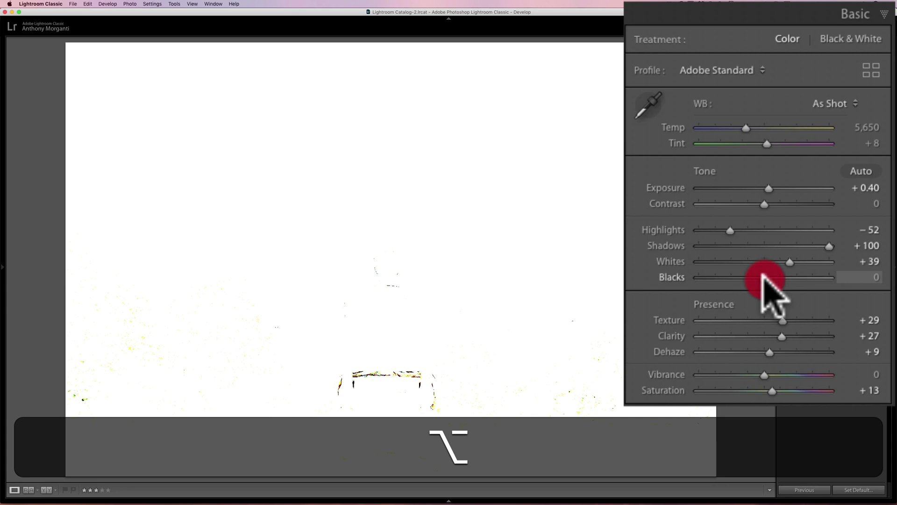
left_click_drag(763, 277, 764, 277)
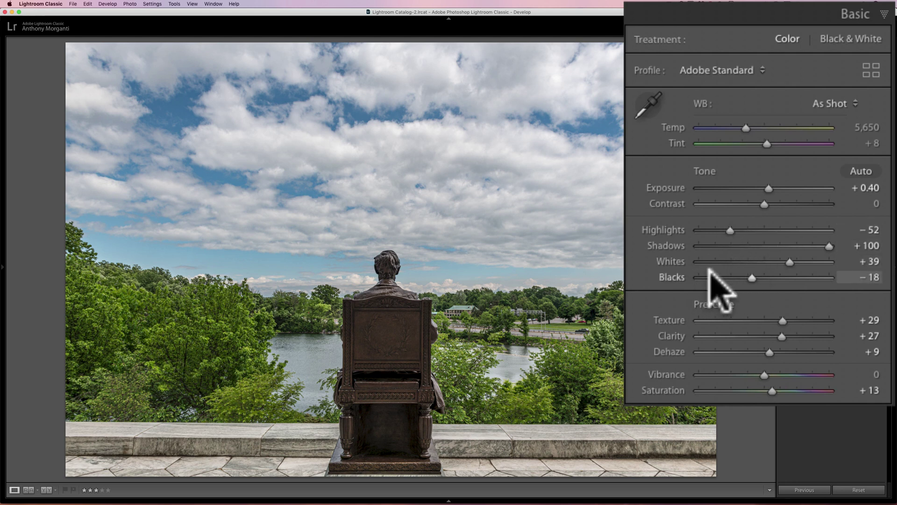
Reset Whites and Blacks to zero, then auto-set Whites to +48
double_click(669, 261)
double_click(672, 276)
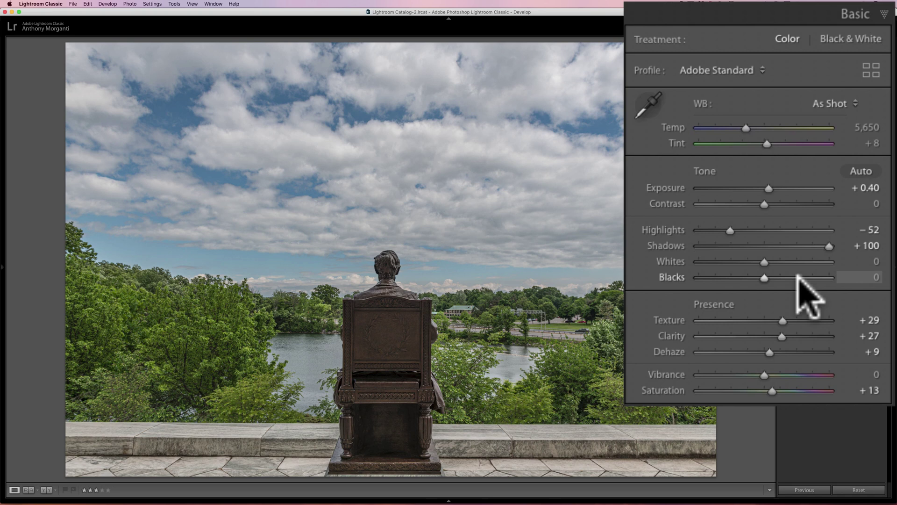
key("shift")
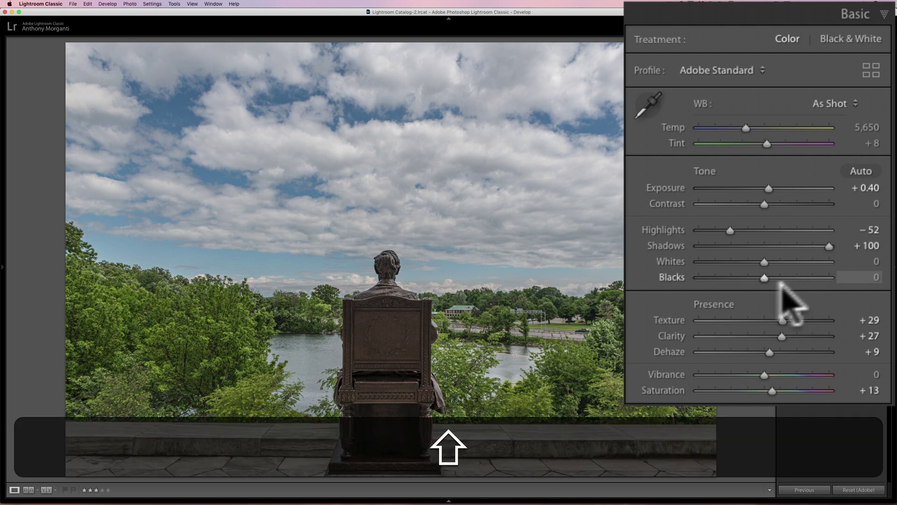
double_click(673, 261, "shift")
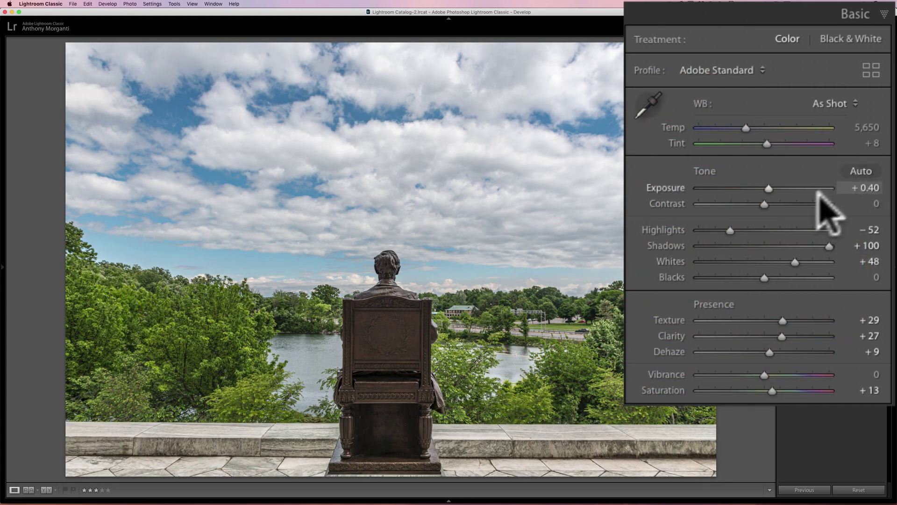
Auto-set Blacks, then deepen it from −3 to −15
key("shift")
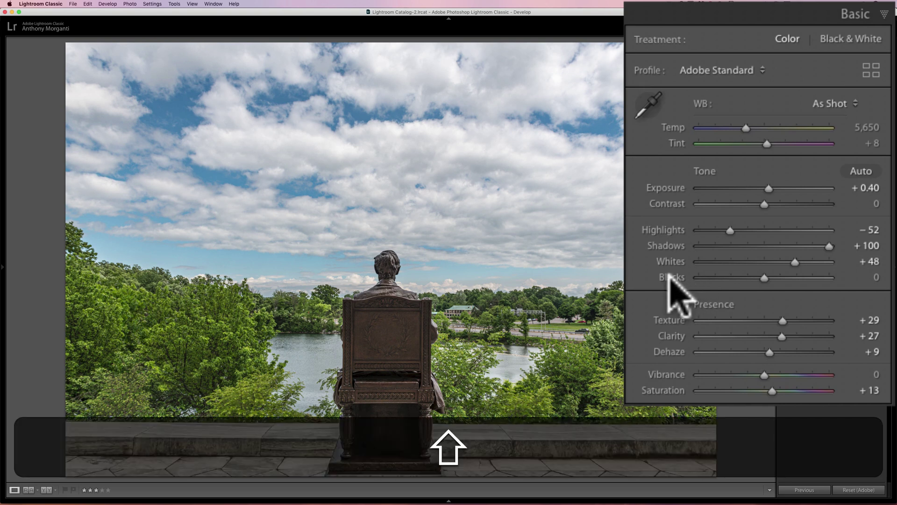
double_click(669, 277, "shift")
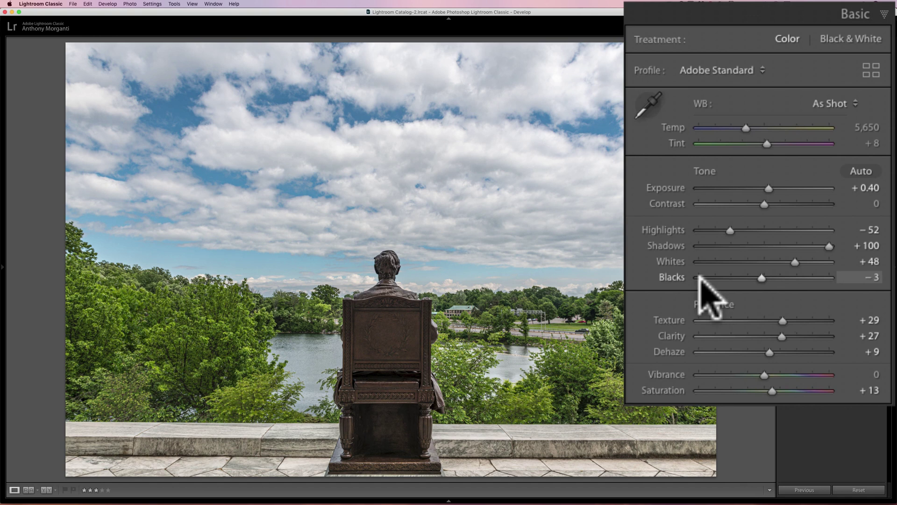
left_click(759, 277)
left_click_drag(756, 275, 749, 276)
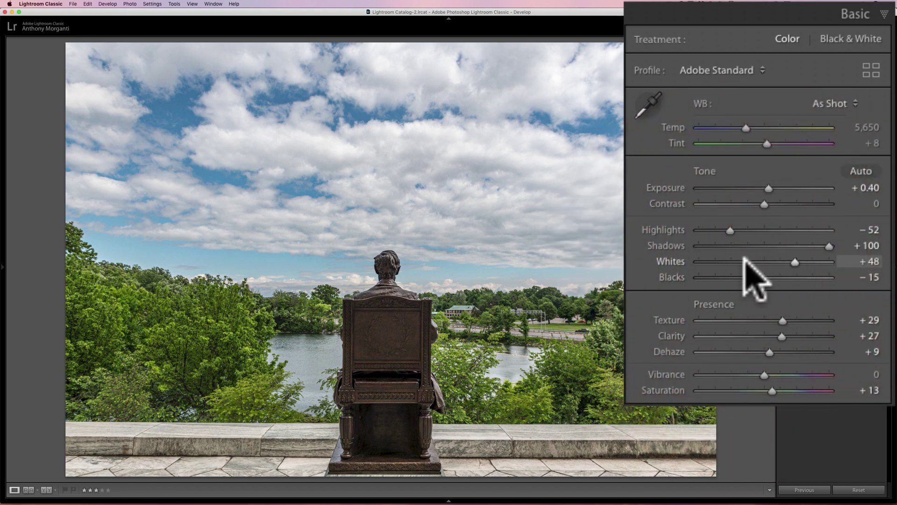
Zero Whites and Blacks, try auto Highlights, then return Highlights to −52
double_click(669, 259)
double_click(669, 277)
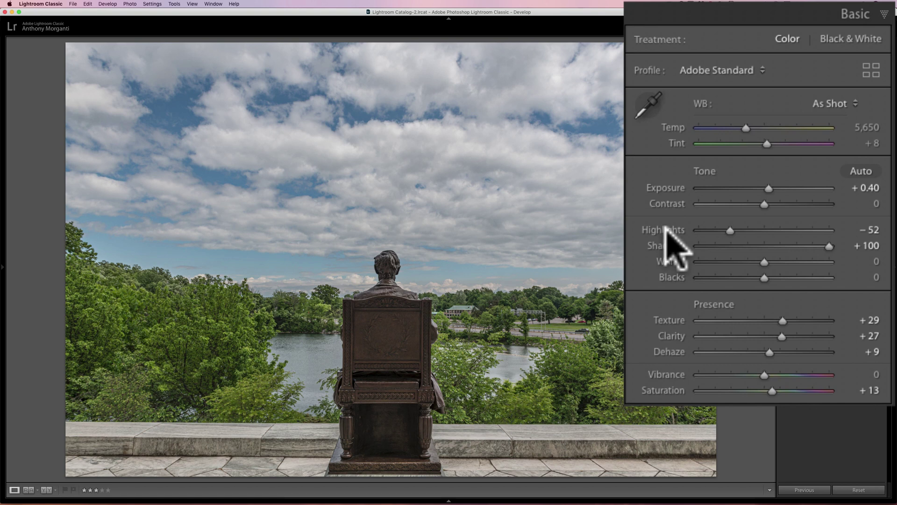
key("shift")
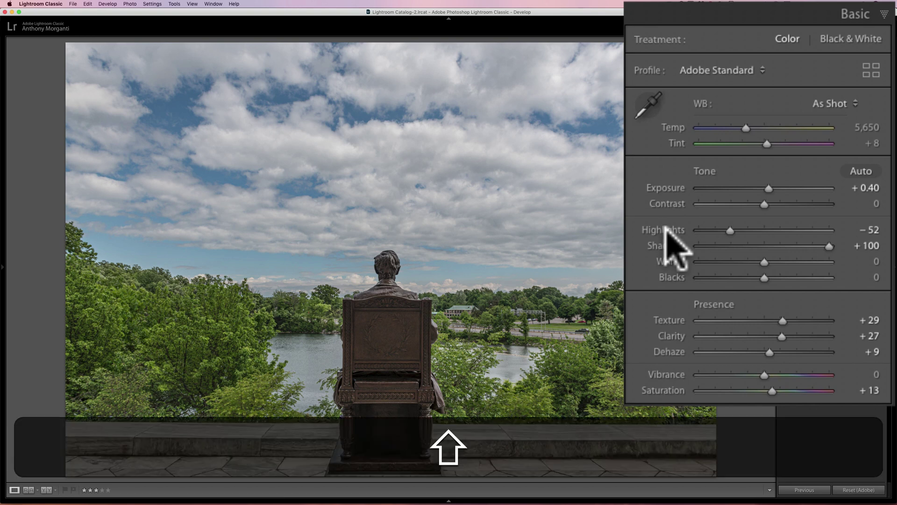
double_click(666, 227, "shift")
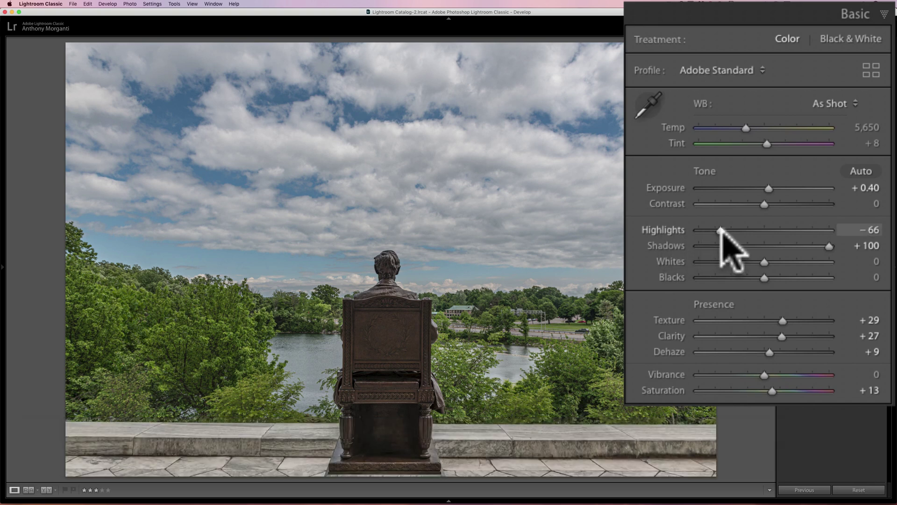
left_click_drag(720, 232, 731, 234)
left_click(733, 236)
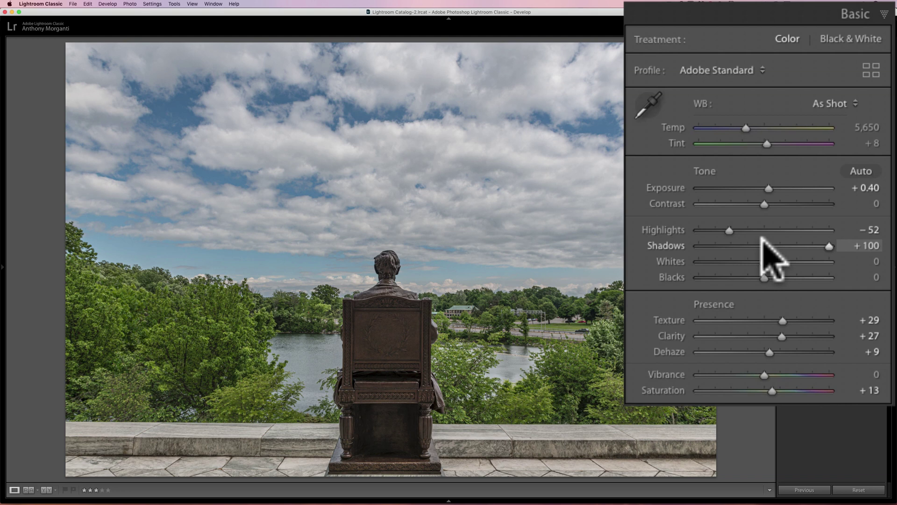
Show clipping with J and lower Blacks until the chair clips
key("j")
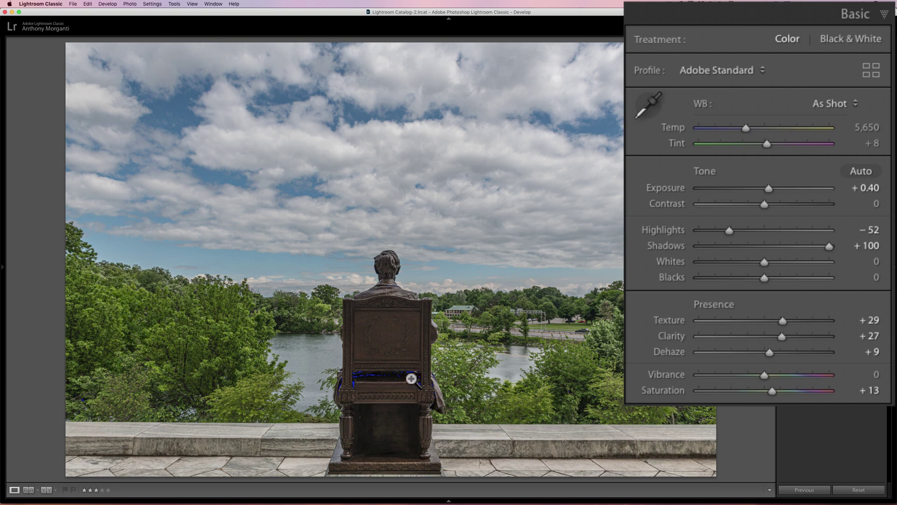
left_click(762, 276)
left_click_drag(761, 277, 818, 263)
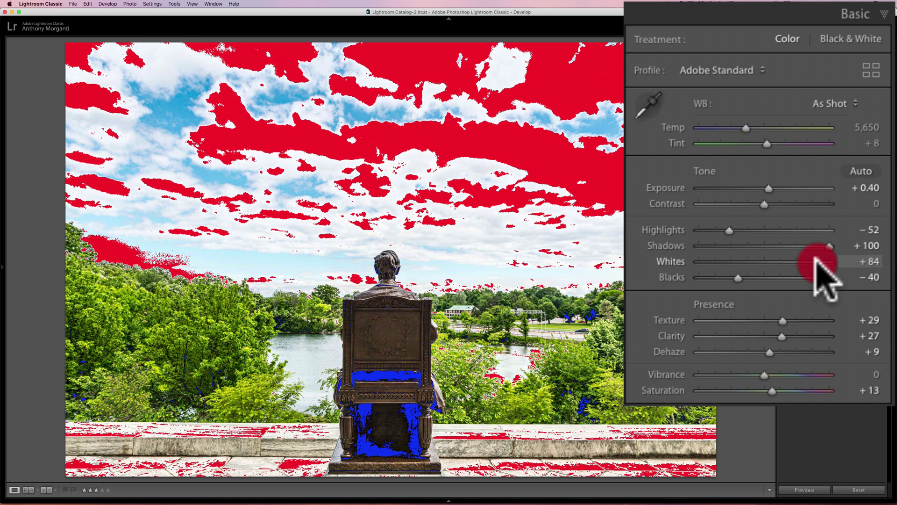
Test Whites up to +84 and back, ease Blacks to −22, then hide clipping
left_click_drag(816, 261, 816, 261)
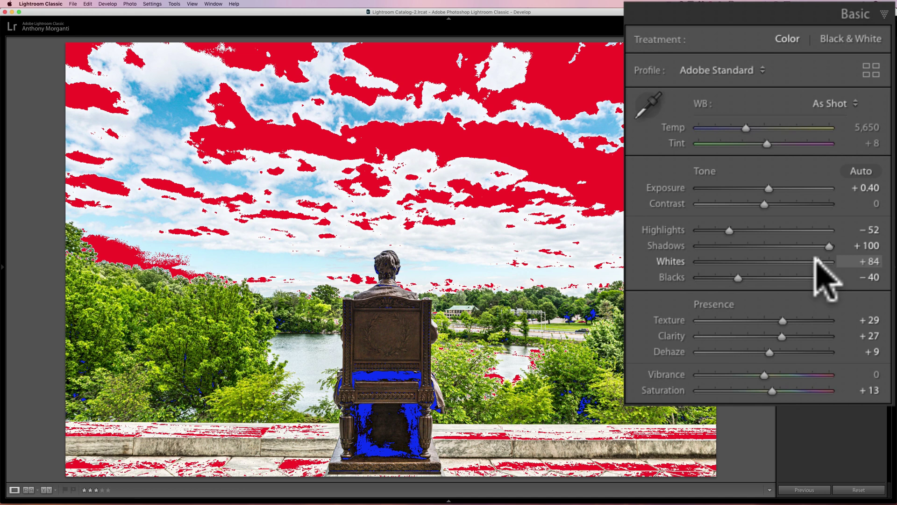
left_click(814, 260)
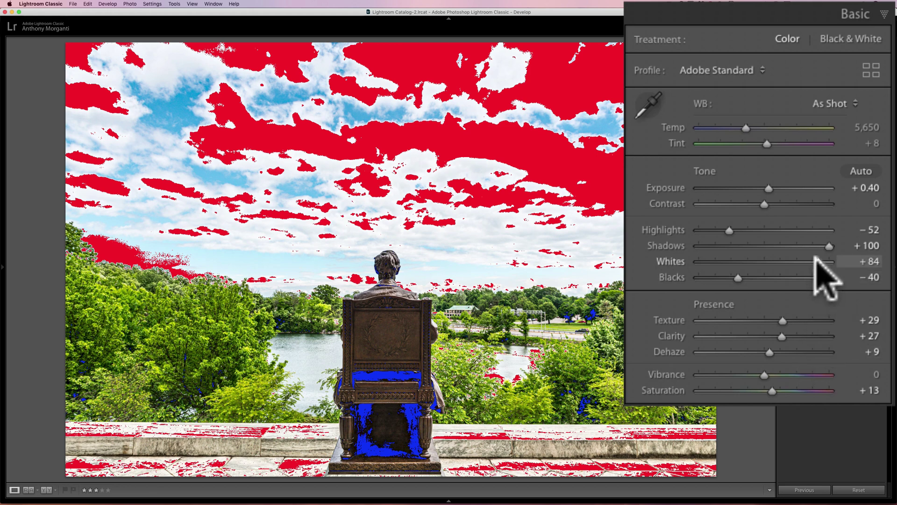
left_click_drag(815, 259, 788, 260)
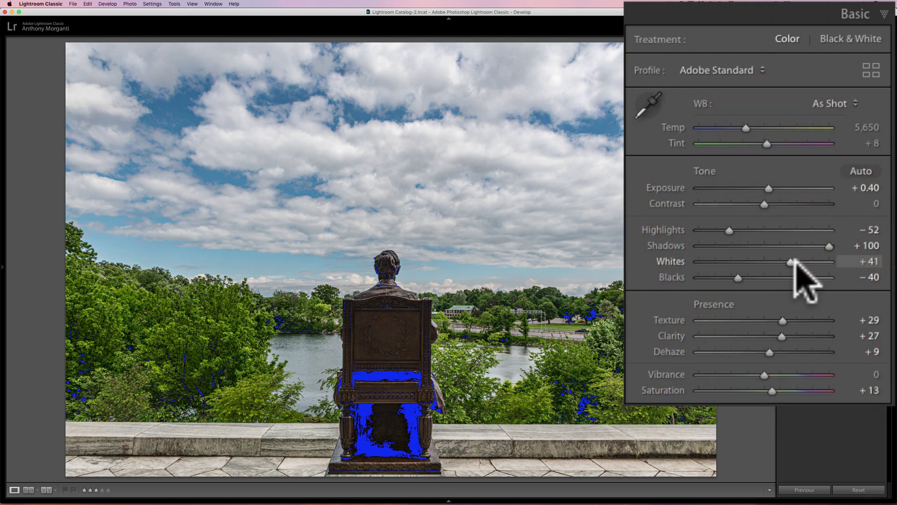
mouse_move(737, 278)
left_mouse_down()
mouse_move(785, 276)
mouse_move(745, 276)
left_mouse_up()
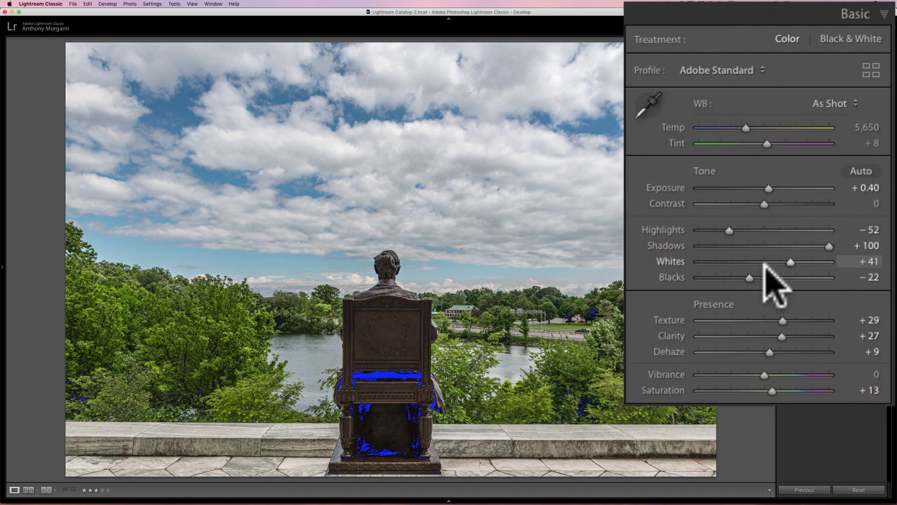
key("j")
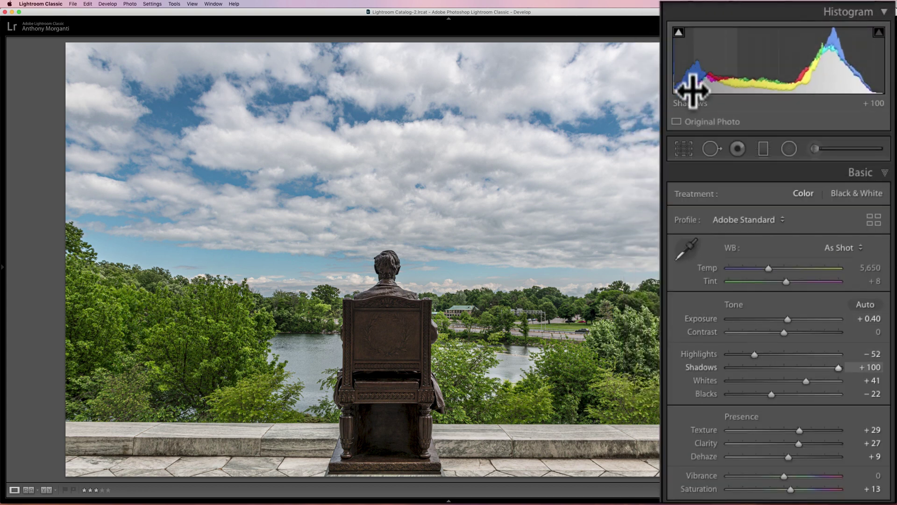
Using the histogram clipping warnings, drag Blacks to −45 and test Whites toward +66
mouse_move(677, 45)
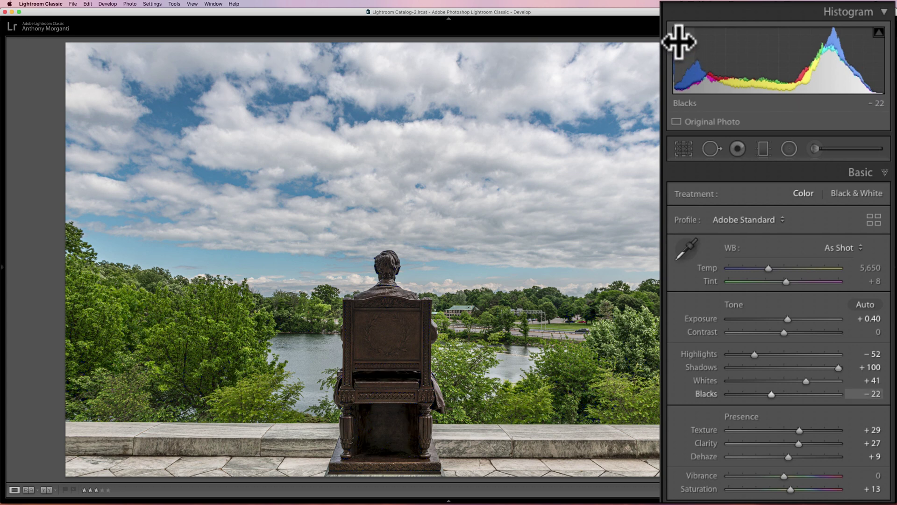
left_click(679, 33)
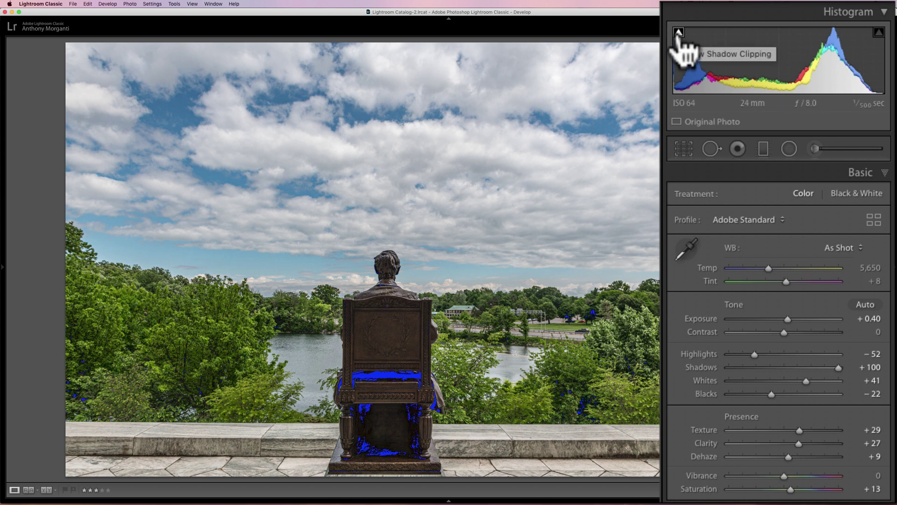
left_click(679, 34)
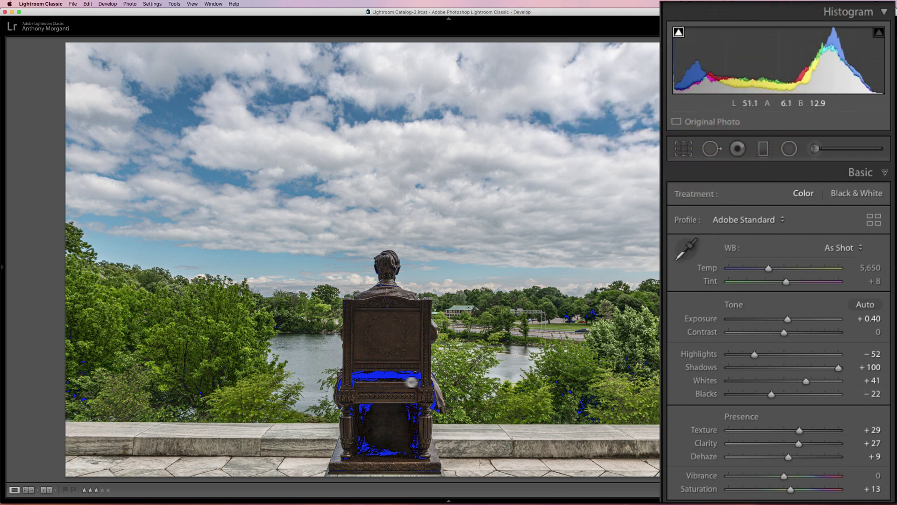
mouse_move(771, 394)
left_mouse_down()
mouse_move(762, 395)
mouse_move(785, 395)
mouse_move(758, 398)
left_mouse_up()
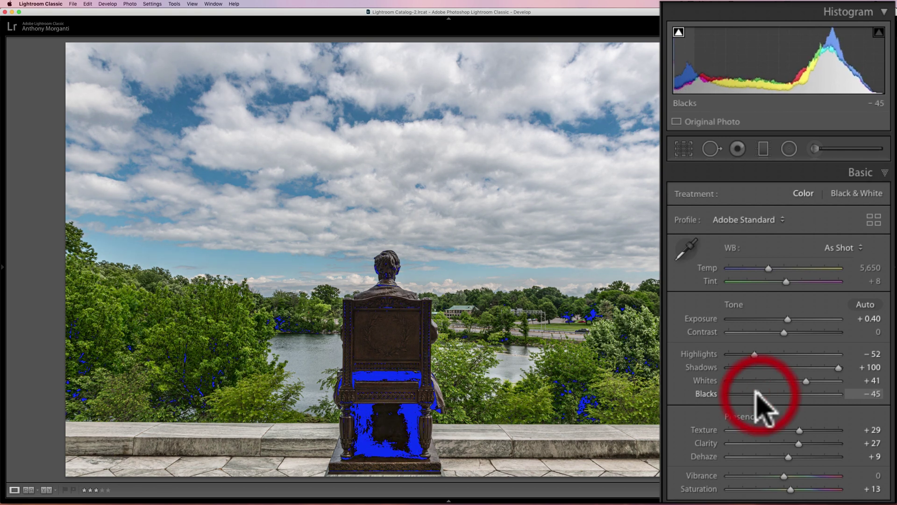
left_click(678, 34)
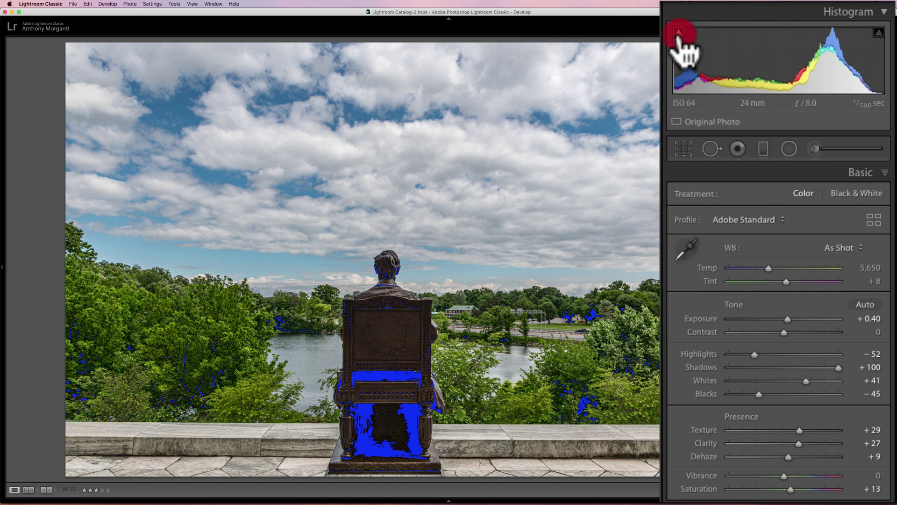
left_click(879, 33)
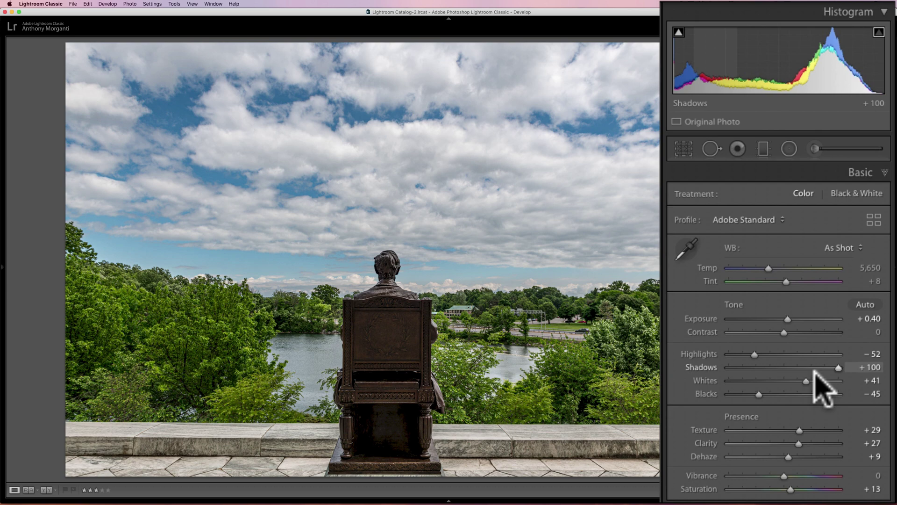
mouse_move(806, 380)
left_mouse_down()
mouse_move(820, 381)
mouse_move(806, 381)
left_mouse_up()
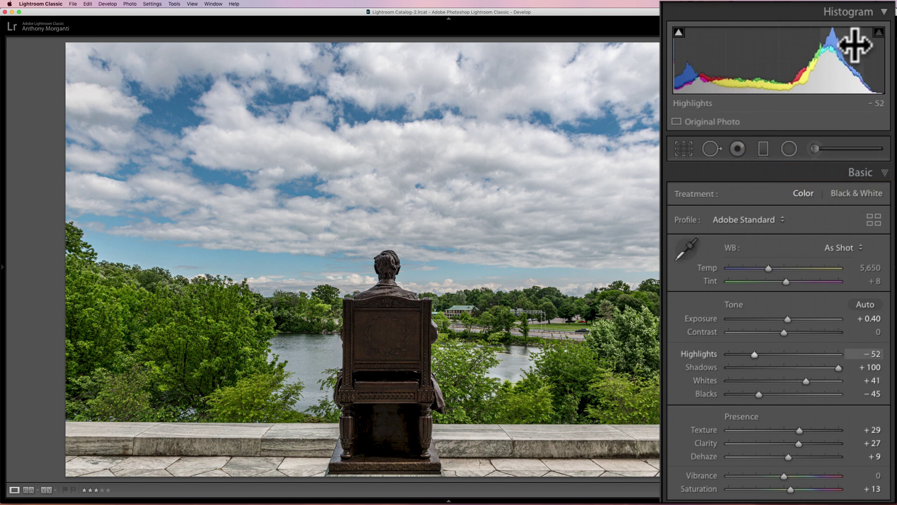
Zero Whites and Blacks, then drag the histogram to Whites +43 and Blacks −10
double_click(702, 381)
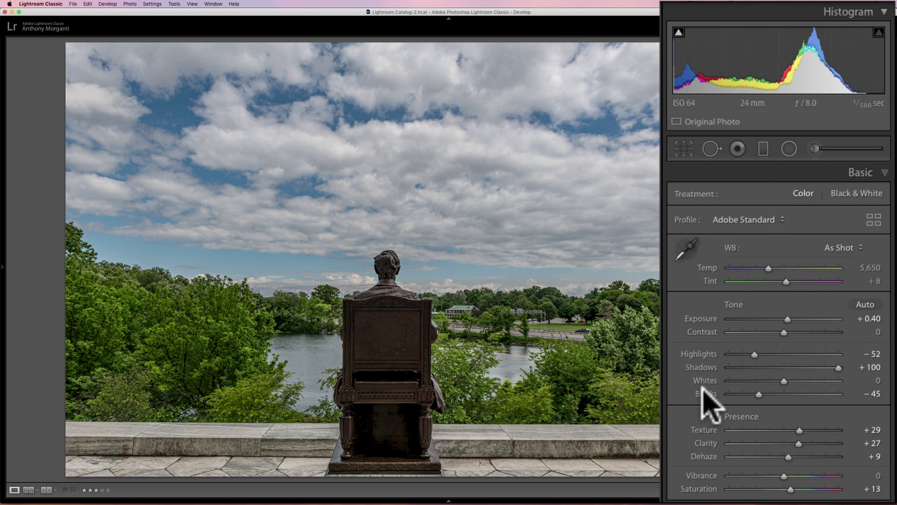
double_click(703, 394)
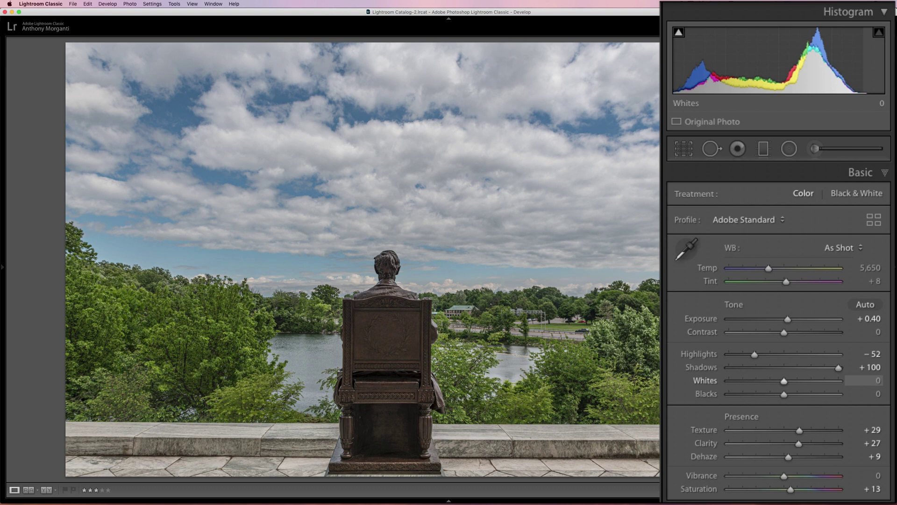
left_click_drag(878, 381, 875, 381)
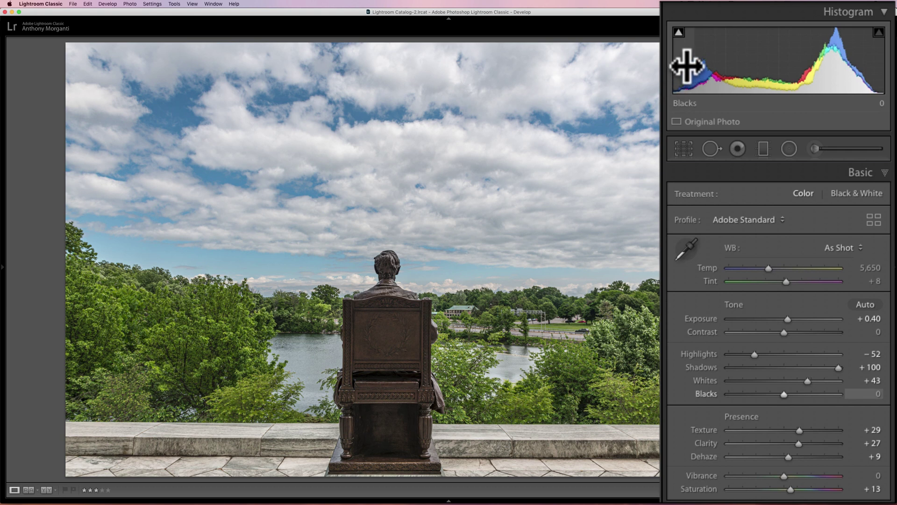
left_click_drag(685, 67, 681, 66)
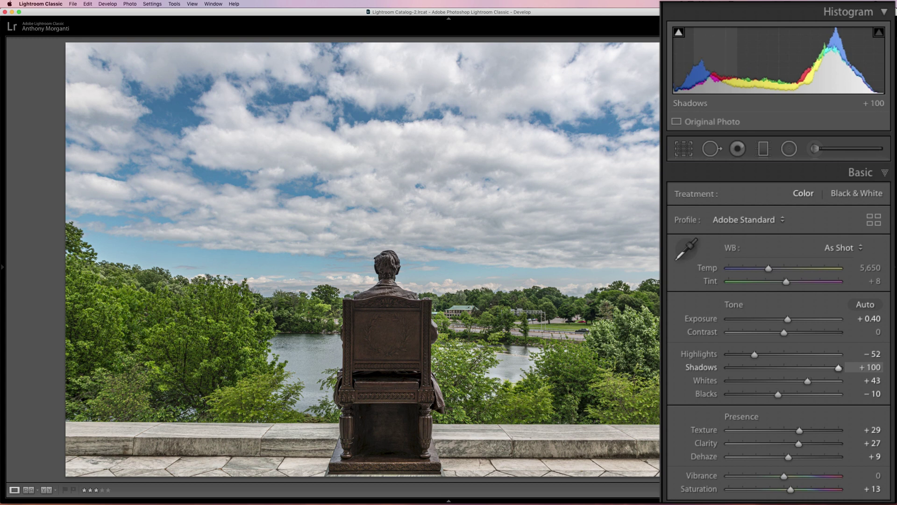
Try other Shadows and Exposure values, then drag the histogram to set Highlights −46
mouse_move(748, 70)
left_mouse_down()
mouse_move(734, 70)
mouse_move(755, 71)
left_mouse_up()
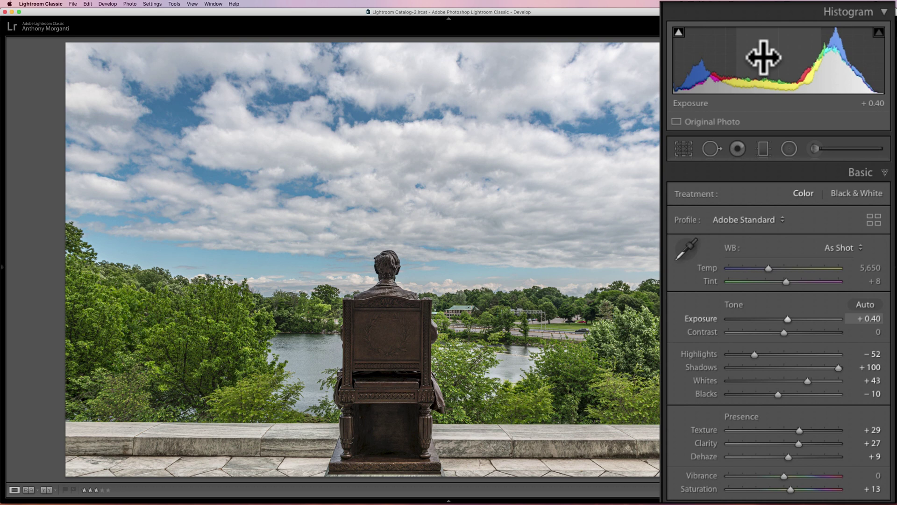
mouse_move(757, 60)
left_mouse_down()
mouse_move(771, 61)
mouse_move(751, 60)
mouse_move(763, 60)
left_mouse_up()
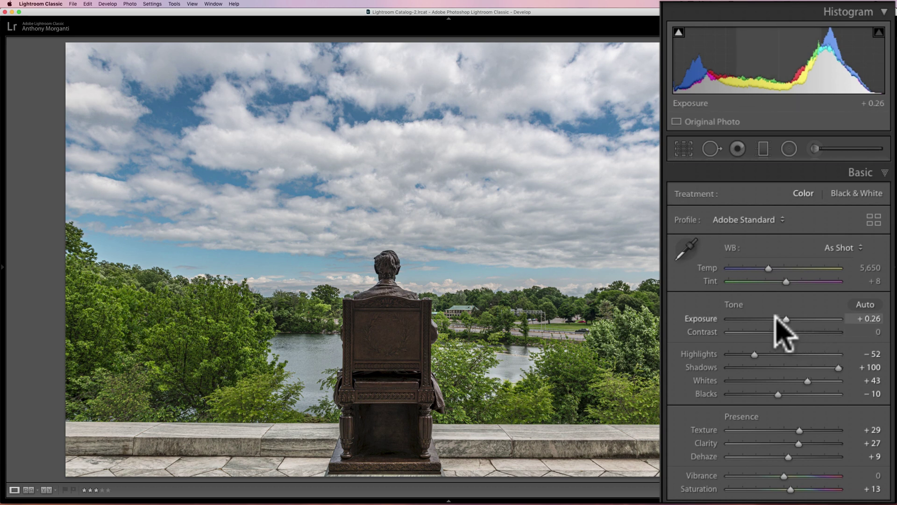
left_click_drag(782, 317, 786, 316)
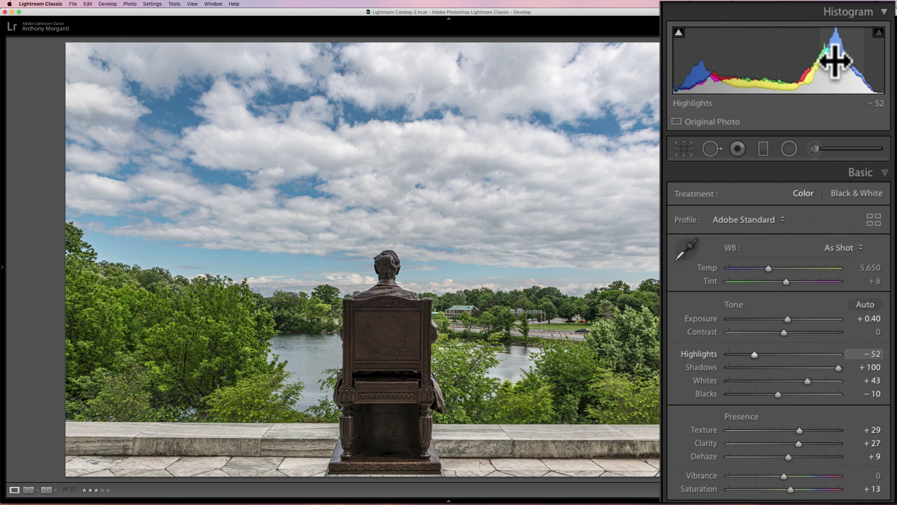
mouse_move(835, 61)
left_mouse_down()
mouse_move(853, 61)
mouse_move(844, 60)
left_mouse_up()
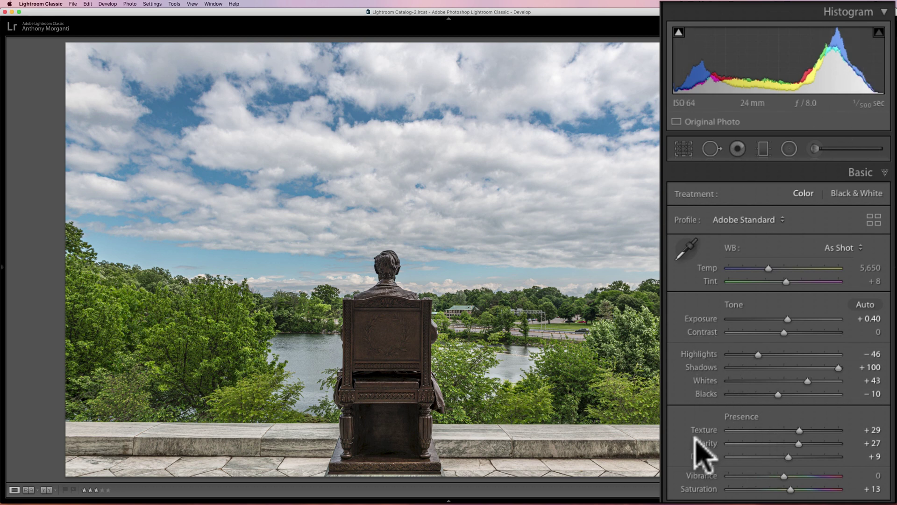
Reset Texture to zero and raise it to +31
key("shift")
double_click(707, 430)
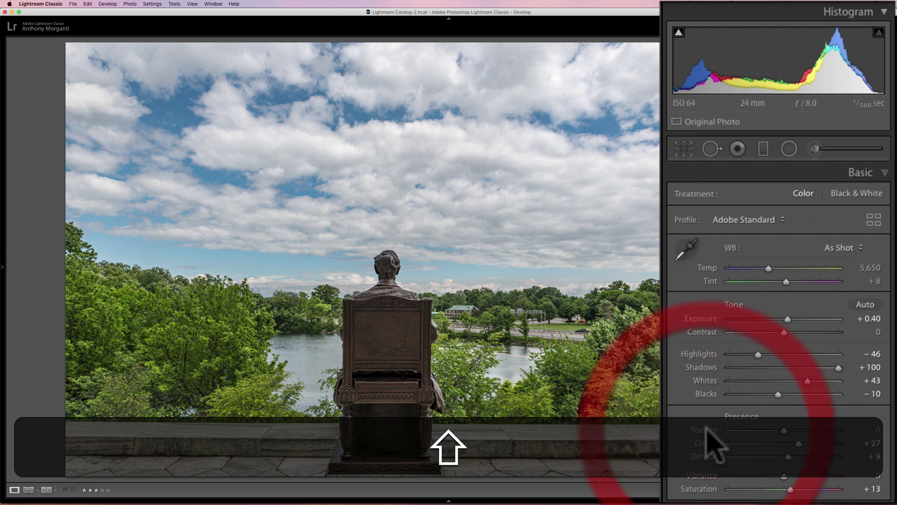
left_click_drag(784, 430, 801, 430)
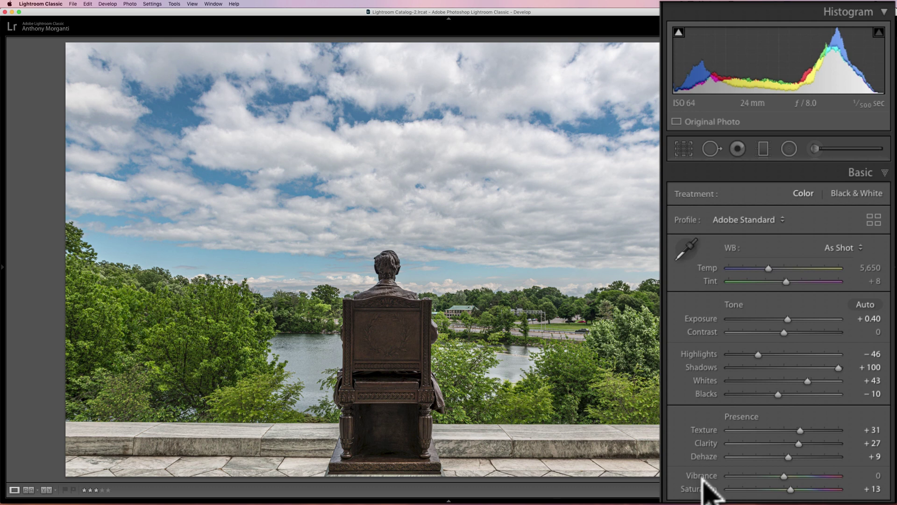
Boost Vibrance to +20 and lower Saturation to +6
key("shift")
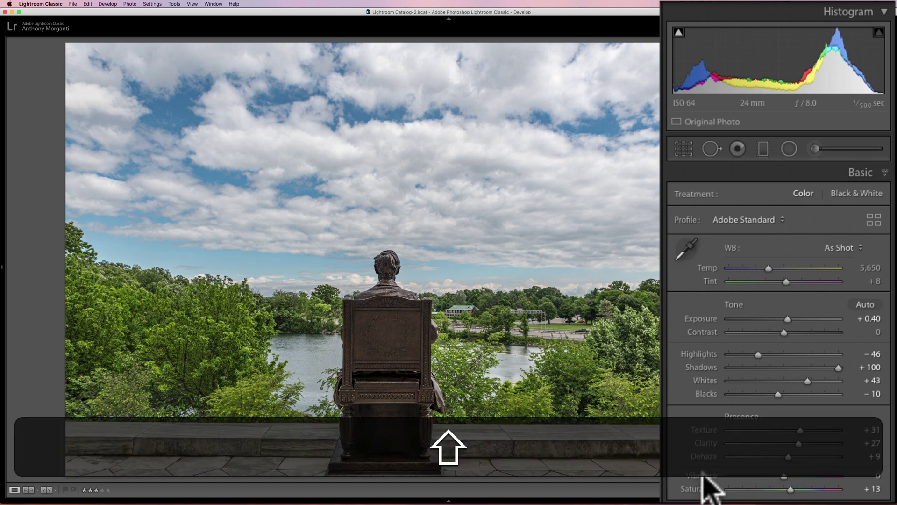
left_click_drag(702, 472, 791, 473)
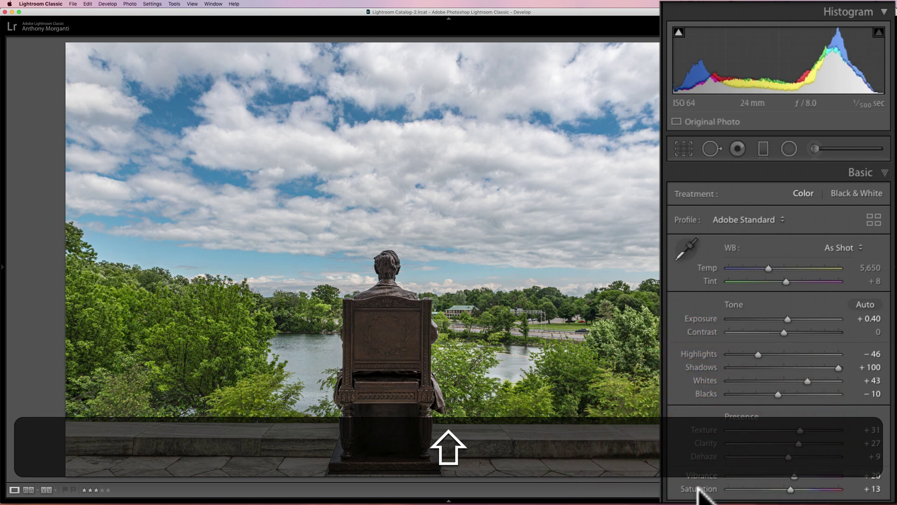
left_click_drag(699, 490, 695, 496)
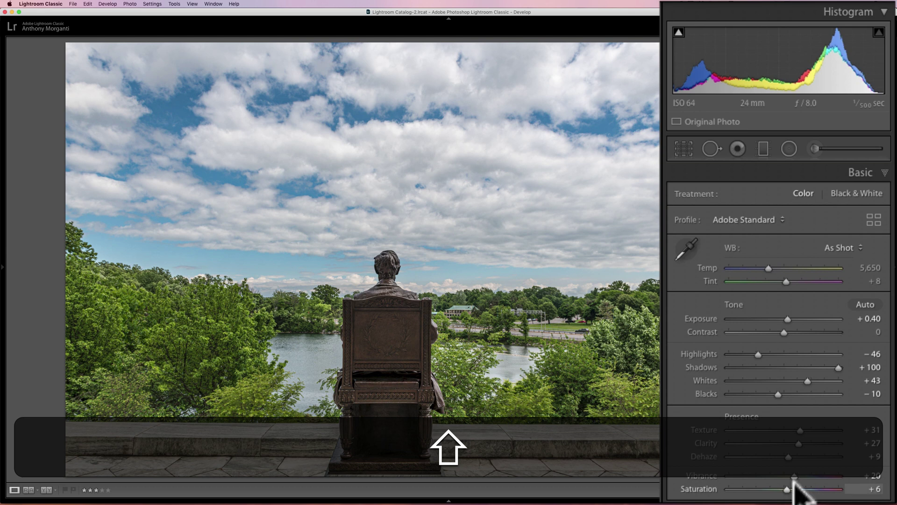